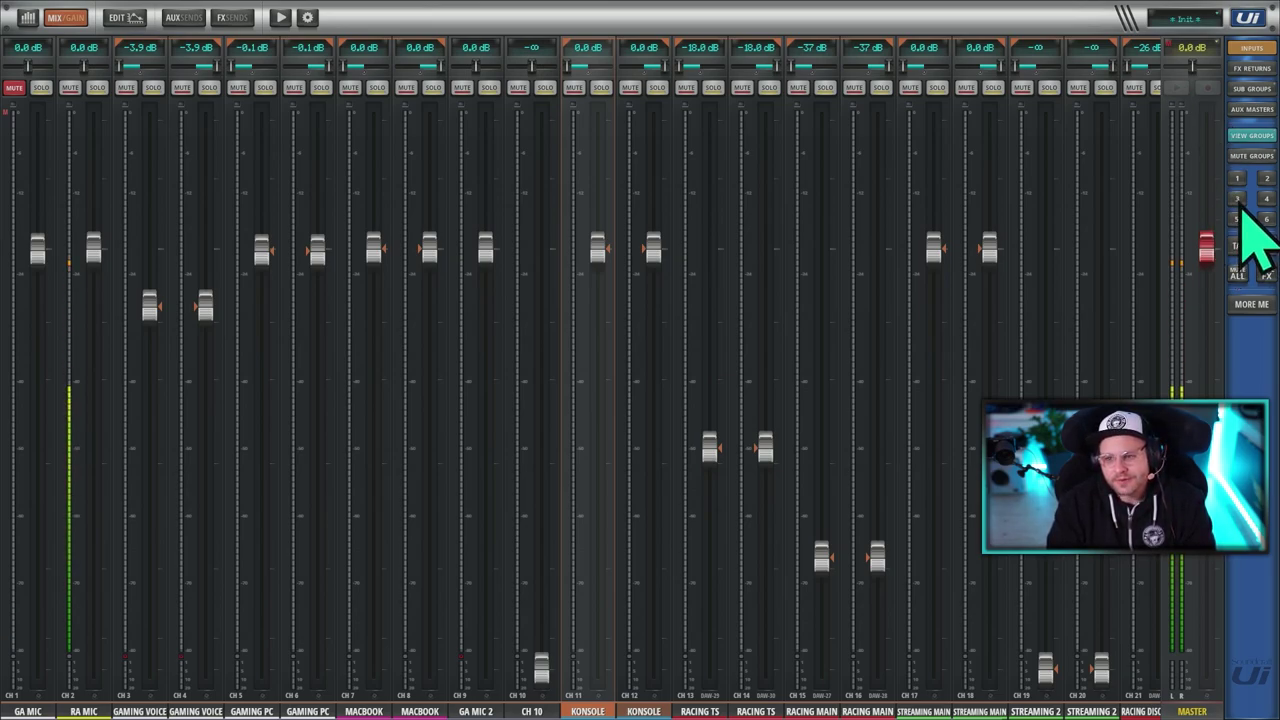
# Show view group 3 in the mixer, check the playback devices in the Windows Sound dialog and move the dialog out of the way
pyautogui.click(1238, 199)
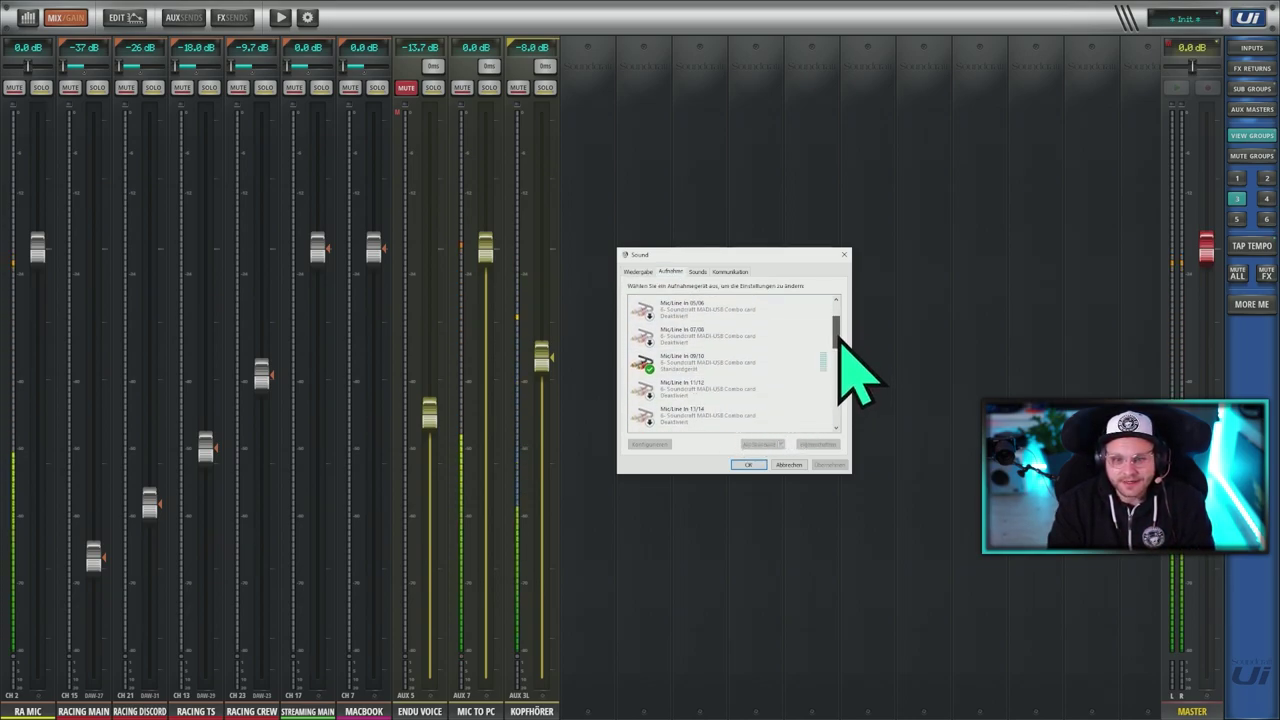
pyautogui.click(637, 272)
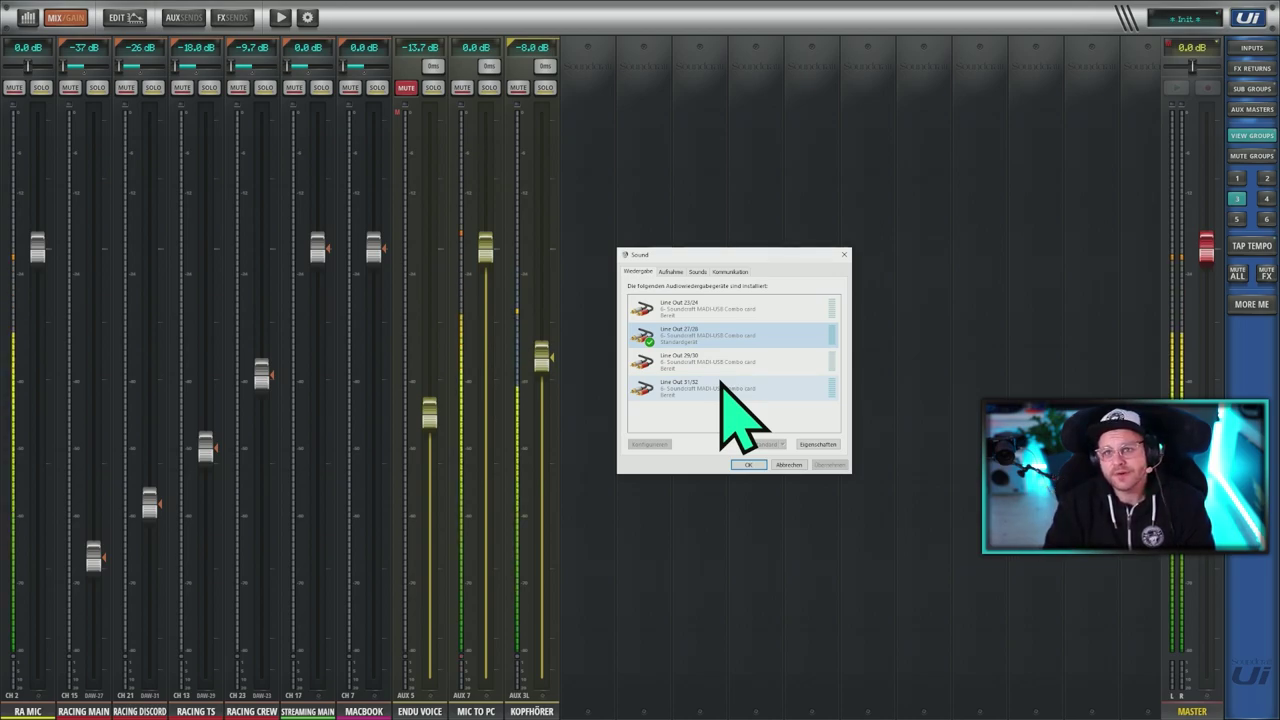
pyautogui.moveTo(728, 256); pyautogui.dragTo(1279, 243)
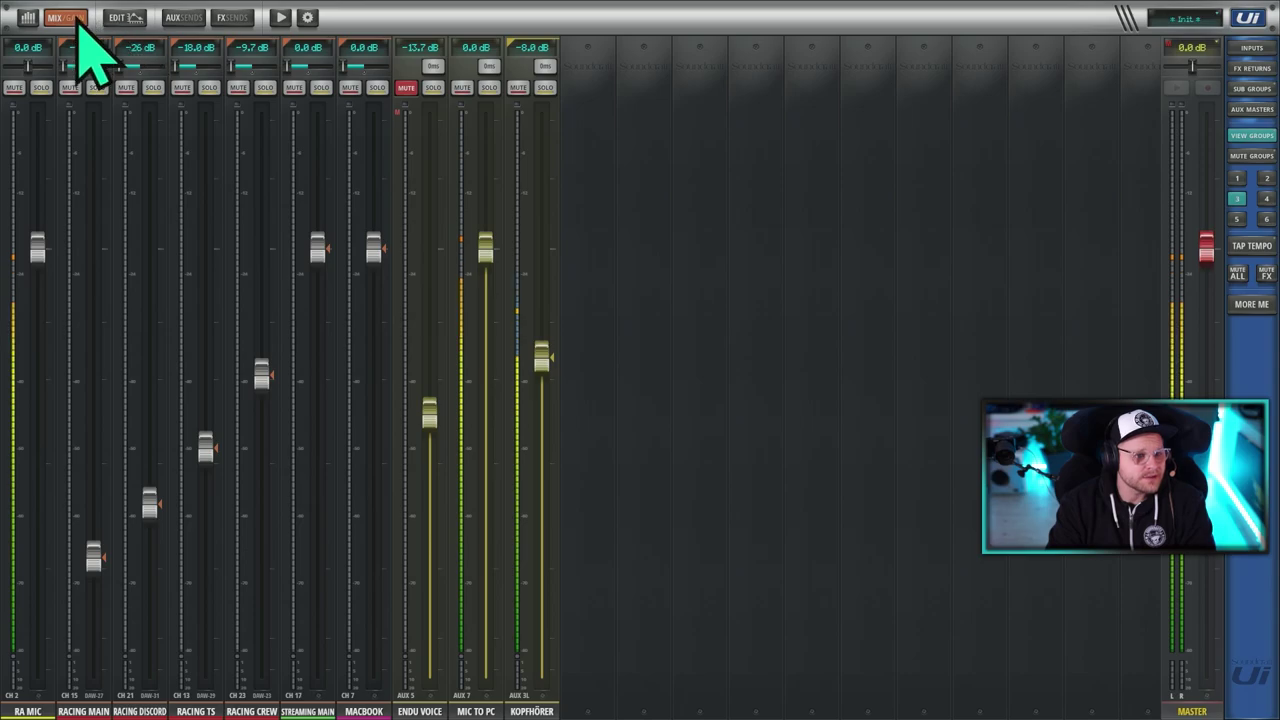
# Inspect the patching overview, comparing the channel routing from the hardware inputs and from USB-DAW 17-32
pyautogui.click(118, 18)
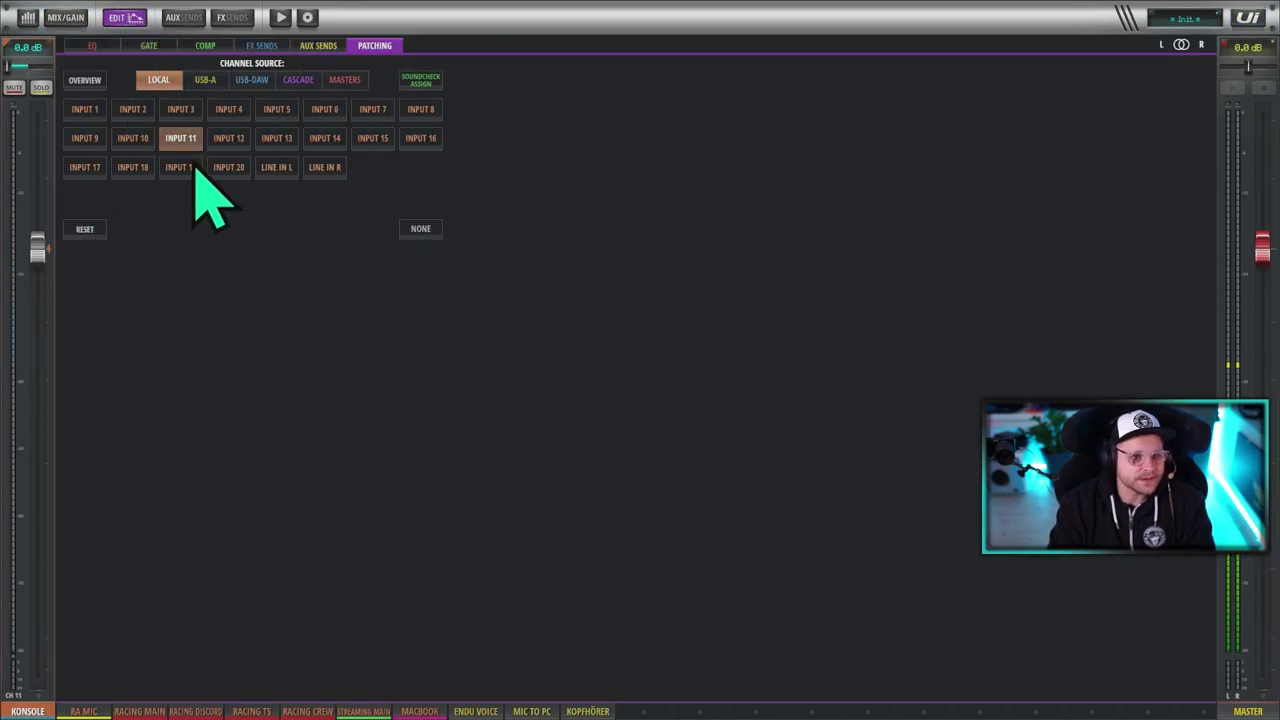
pyautogui.click(82, 82)
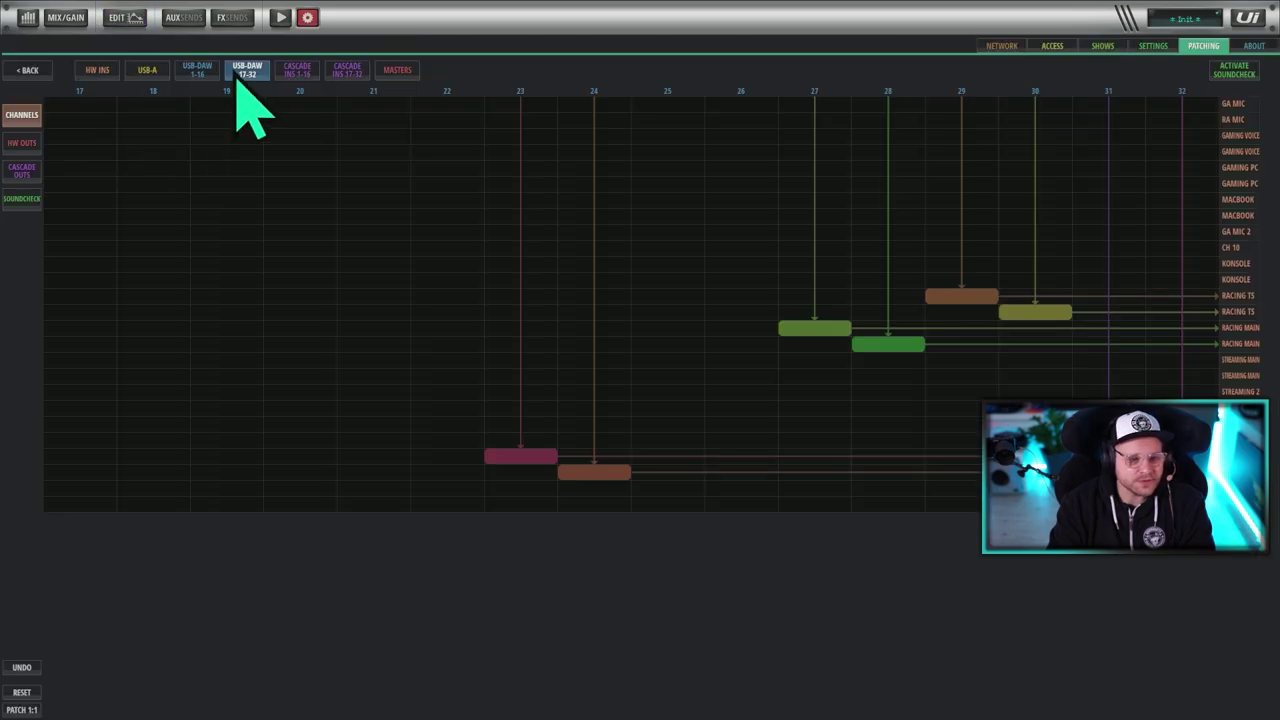
pyautogui.click(95, 72)
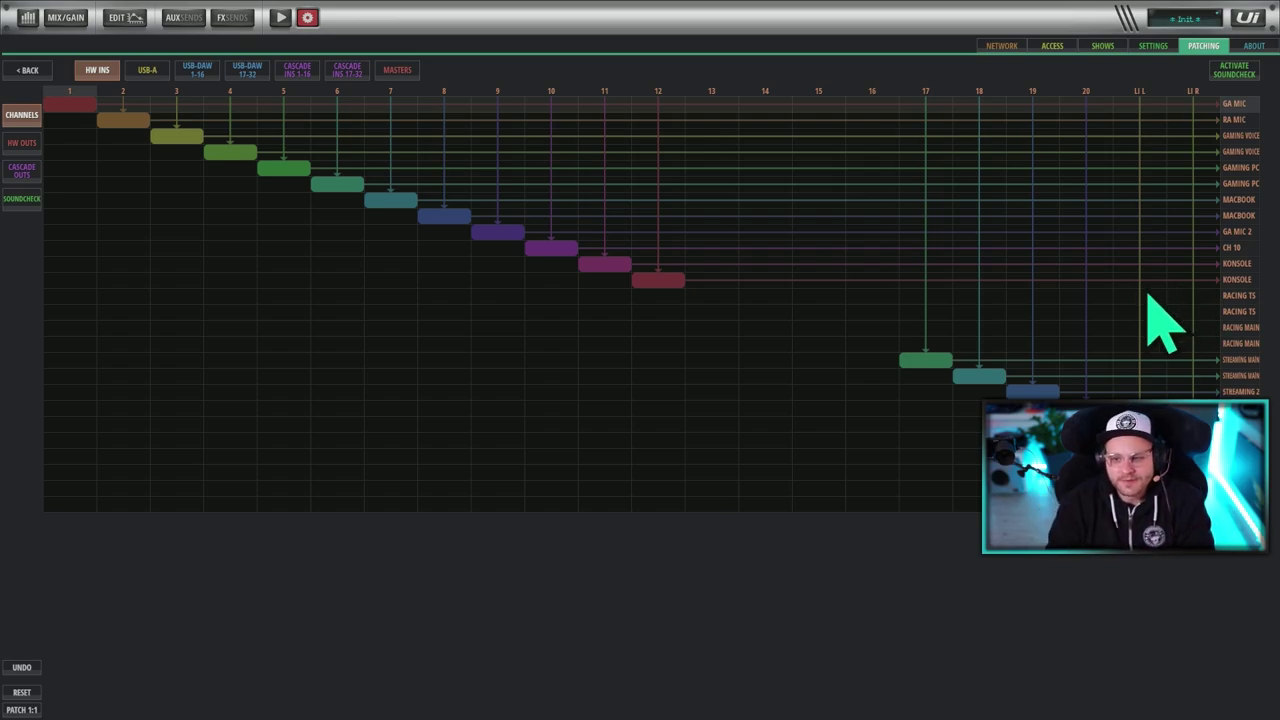
pyautogui.click(238, 76)
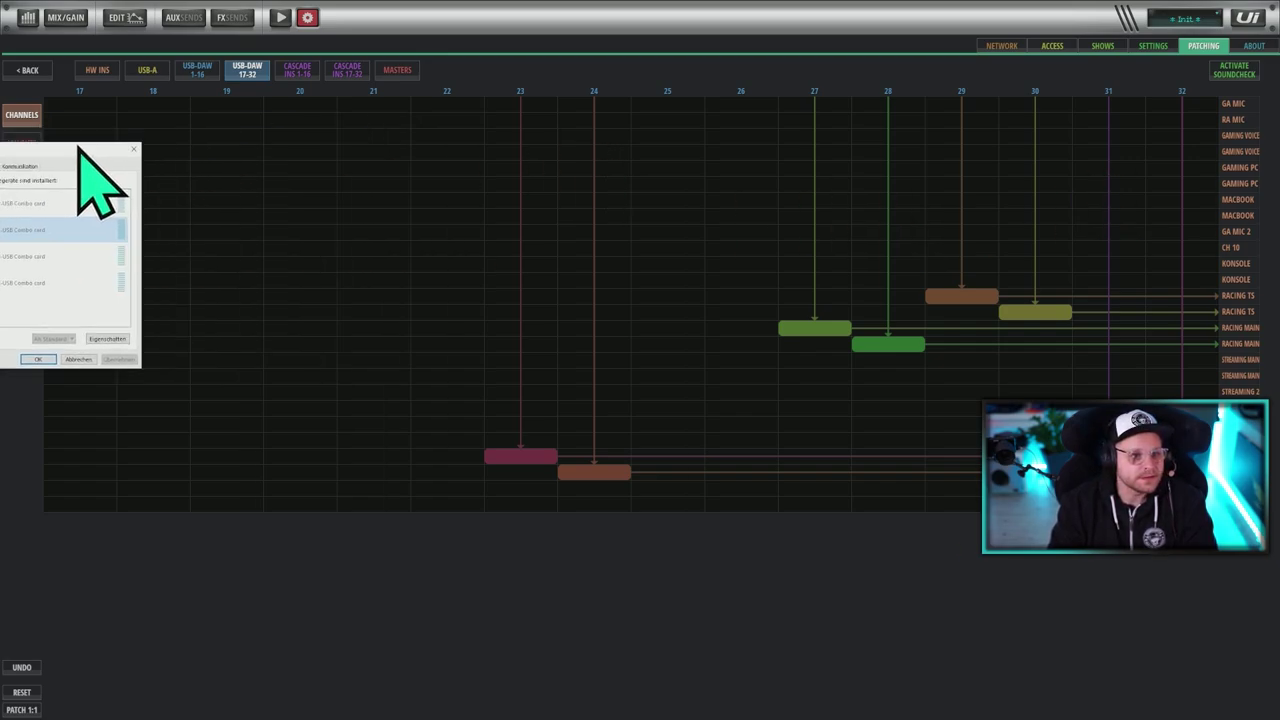
# Return to the main mix faders and place the Crew Chief window over the empty mixer area
pyautogui.click(68, 20)
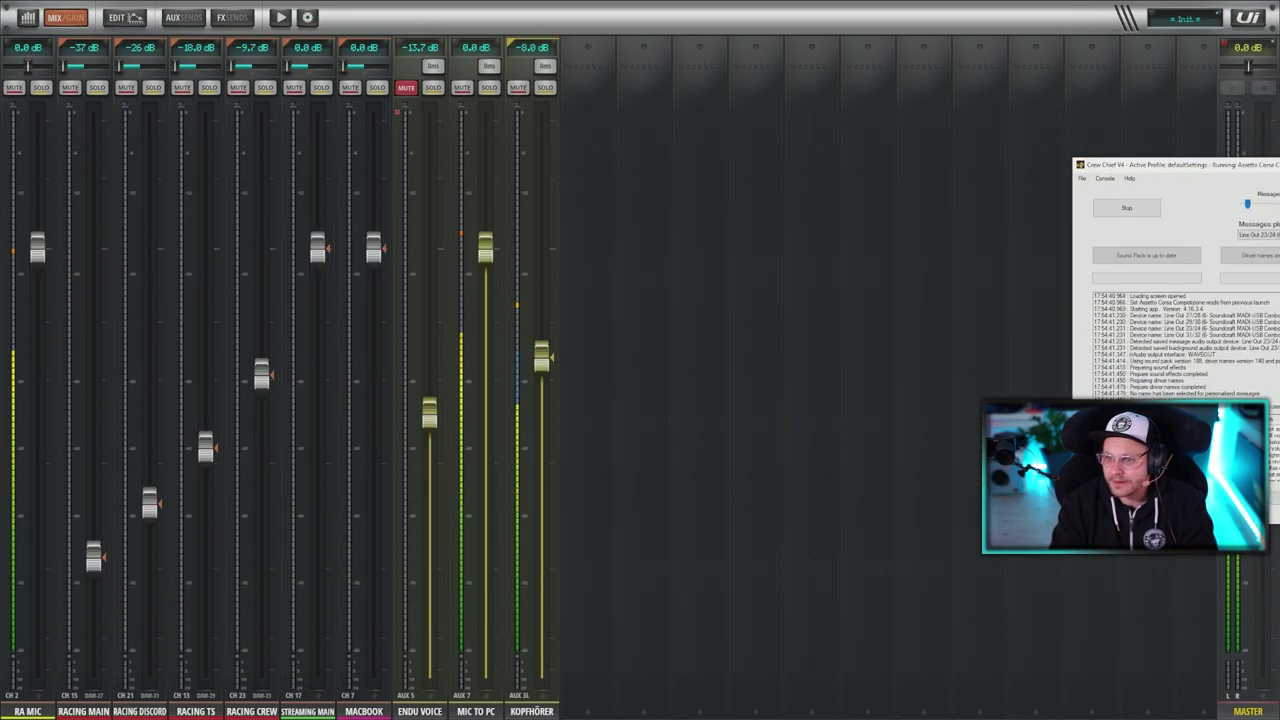
pyautogui.moveTo(965, 160); pyautogui.dragTo(803, 137)
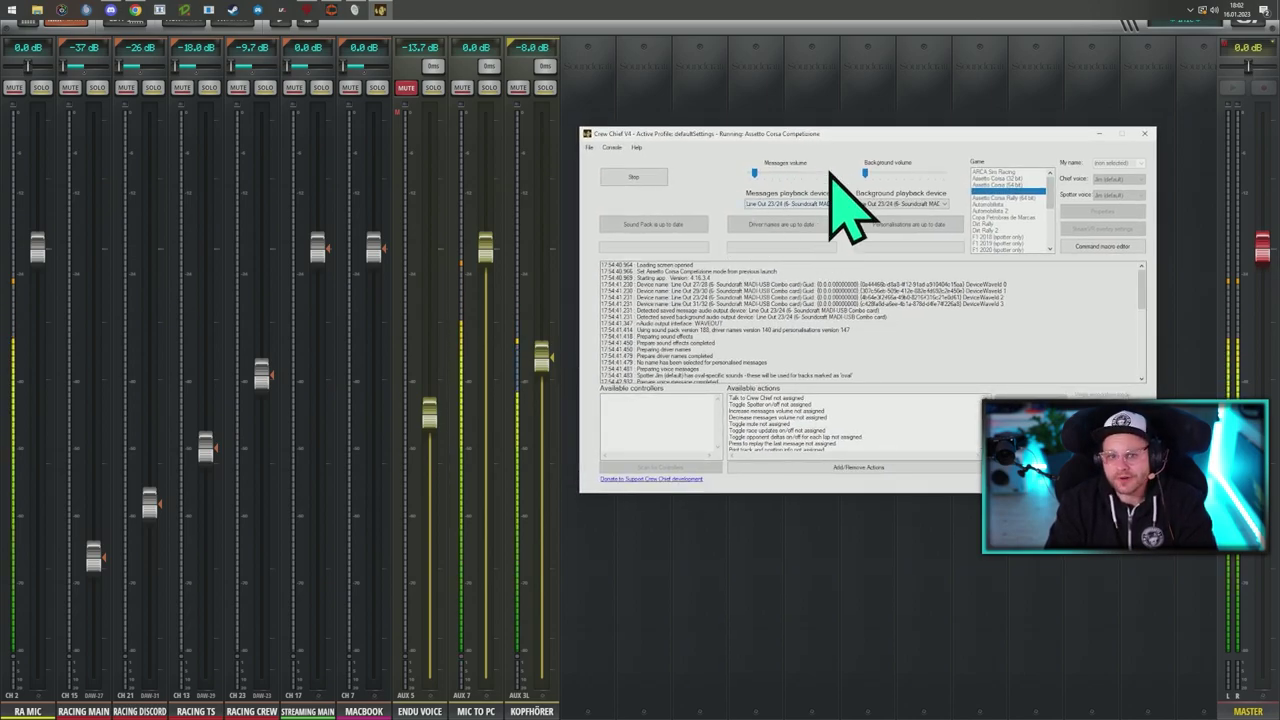
pyautogui.moveTo(837, 138); pyautogui.dragTo(838, 45)
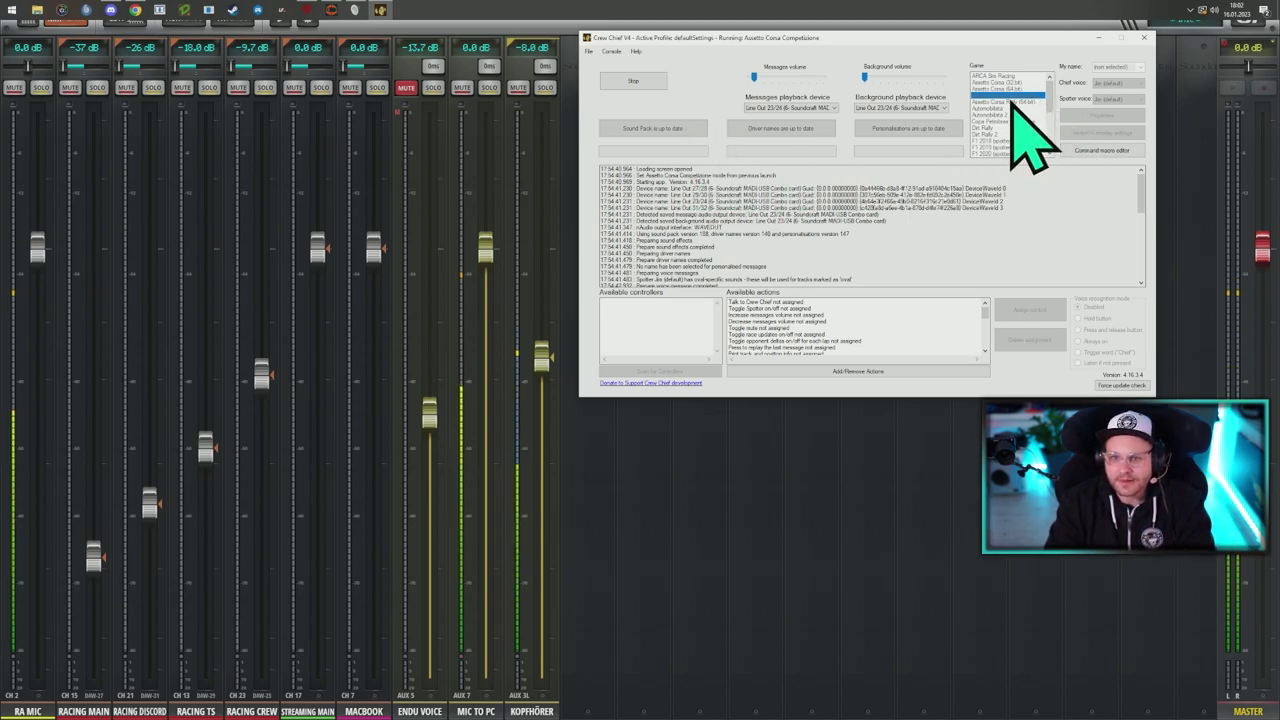
# Stop Crew Chief, browse its game list, restart it, and lower the RACING CREW fader to -10.1 dB
pyautogui.click(640, 82)
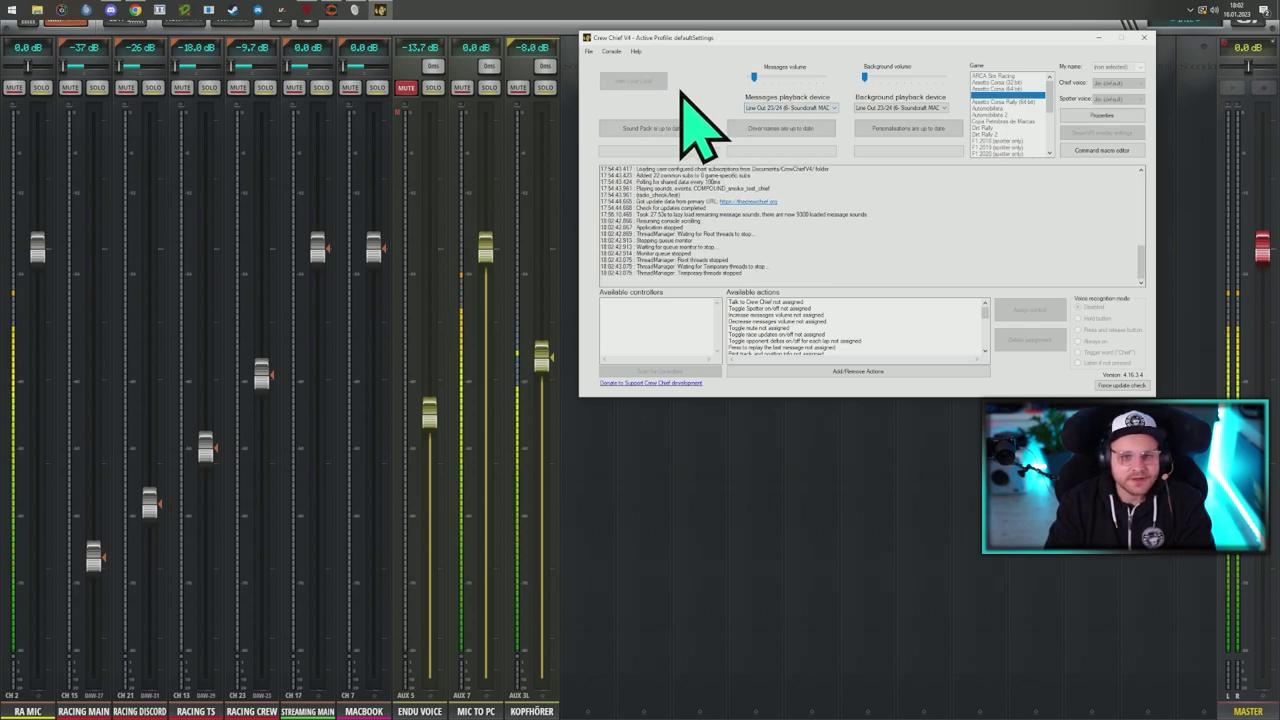
pyautogui.scroll(-3, 1050, 130)
pyautogui.scroll(-2, 1050, 135)
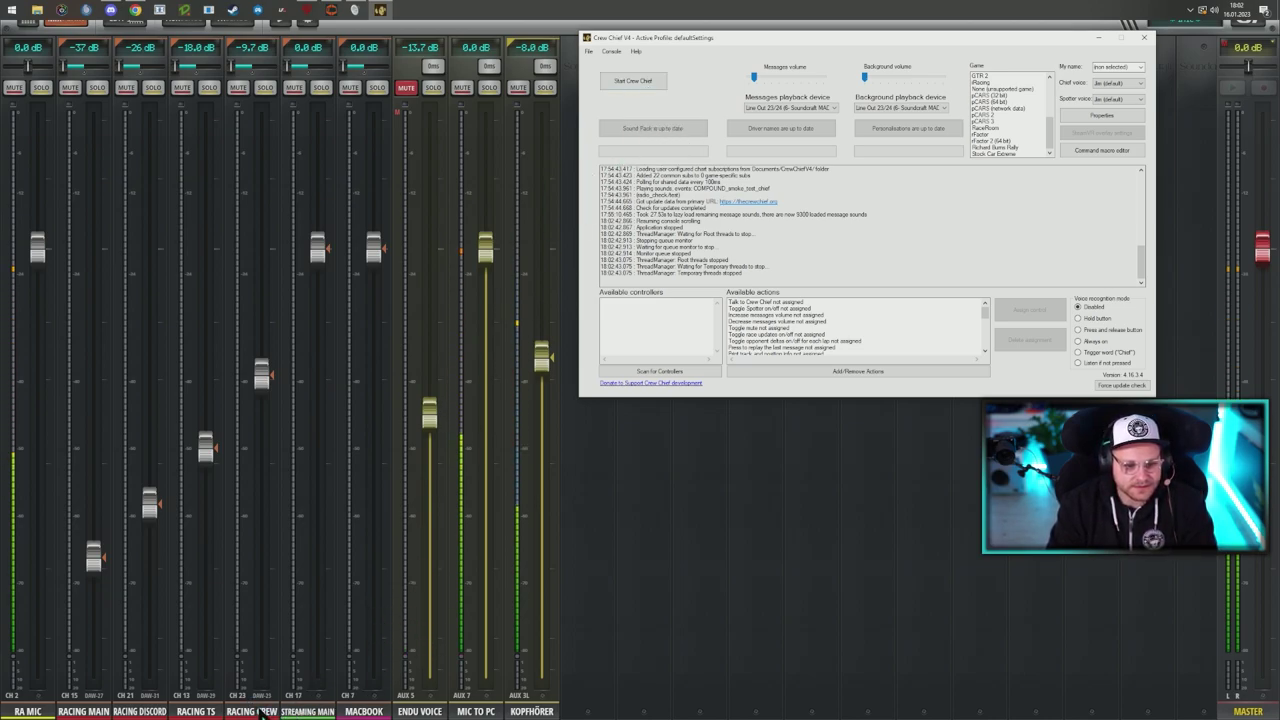
pyautogui.click(635, 81)
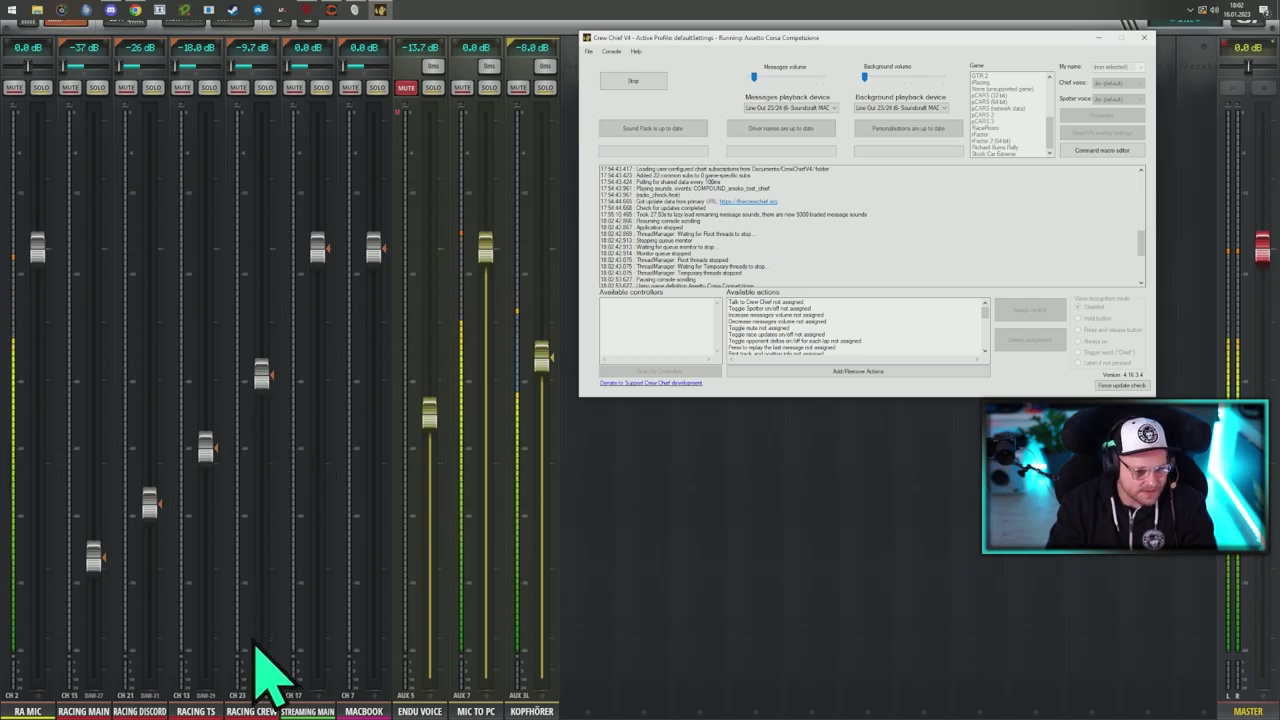
pyautogui.moveTo(266, 372)
pyautogui.mouseDown()
pyautogui.moveTo(262, 505)
pyautogui.moveTo(271, 385)
pyautogui.mouseUp()
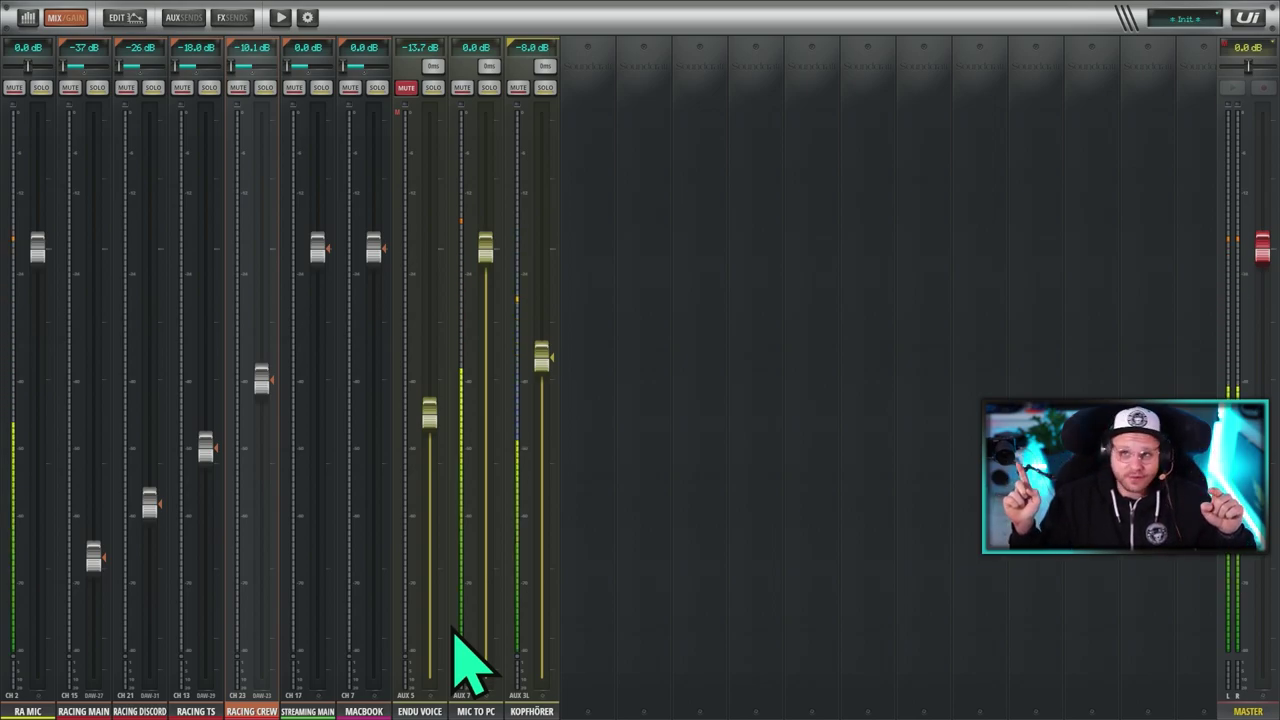
# View the MIC TO PC aux sends and check the matching recording device in the Windows Sound dialog
pyautogui.click(190, 18)
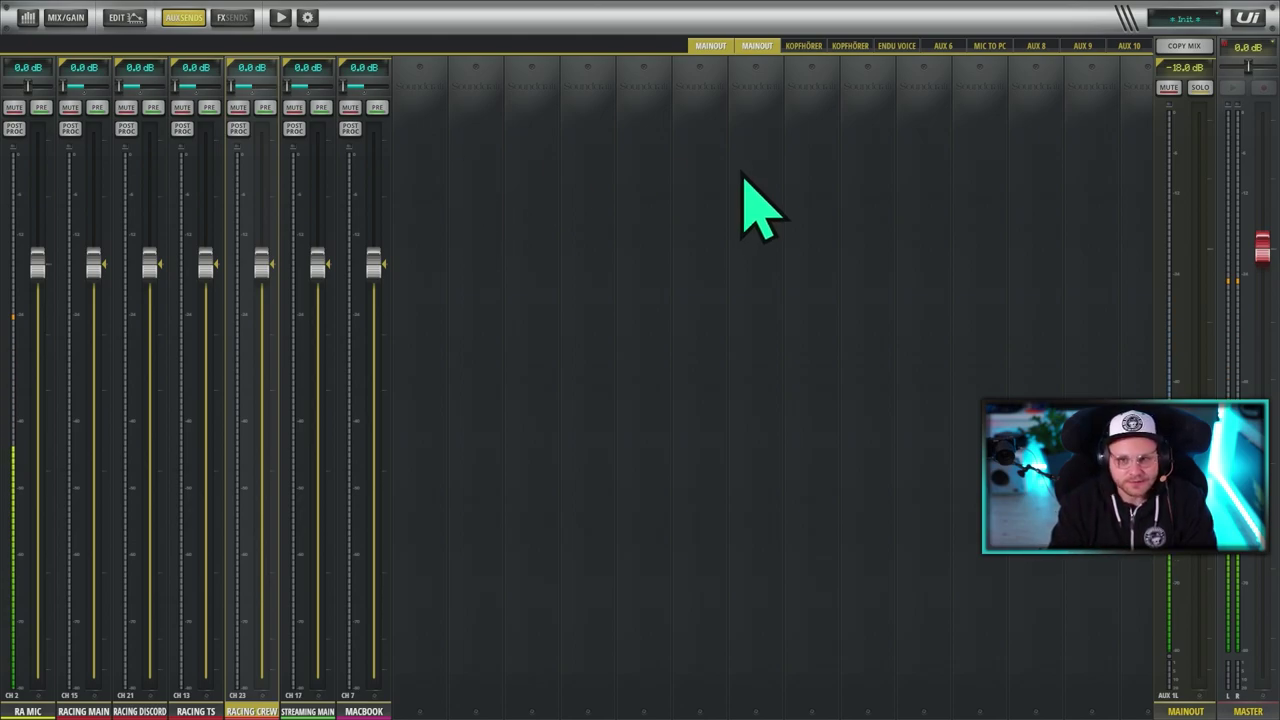
pyautogui.click(989, 47)
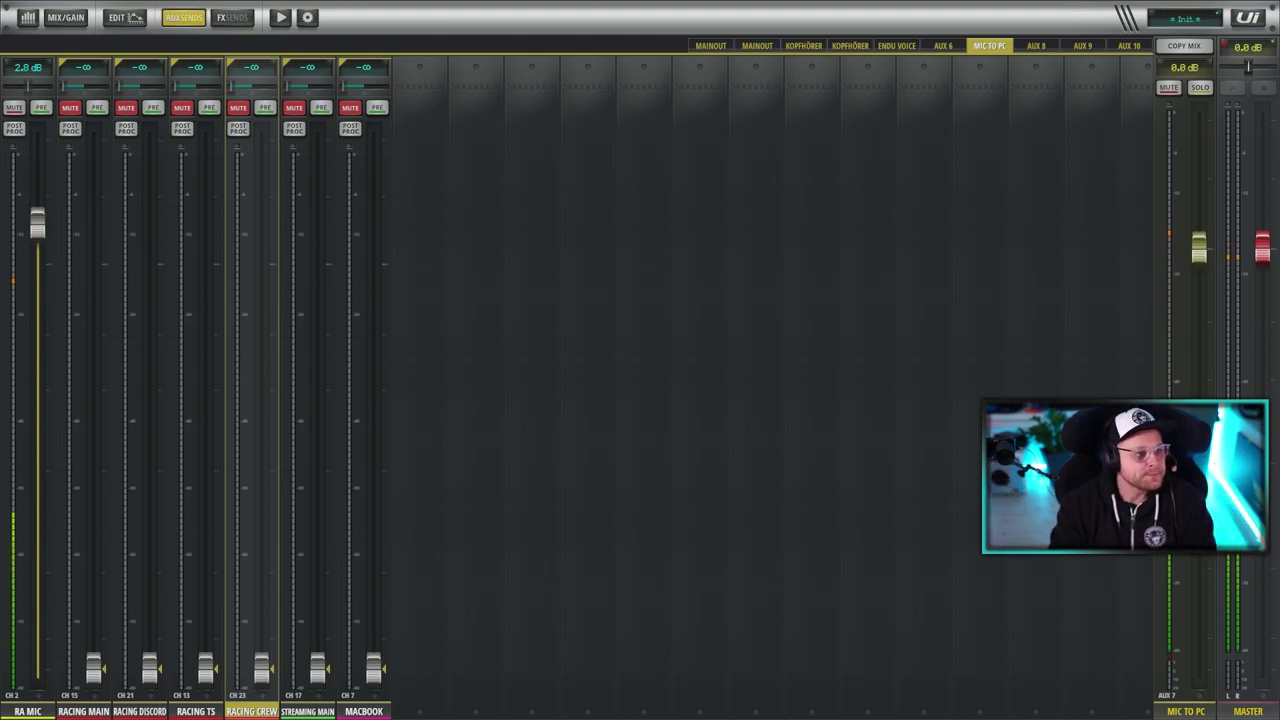
pyautogui.click(660, 194)
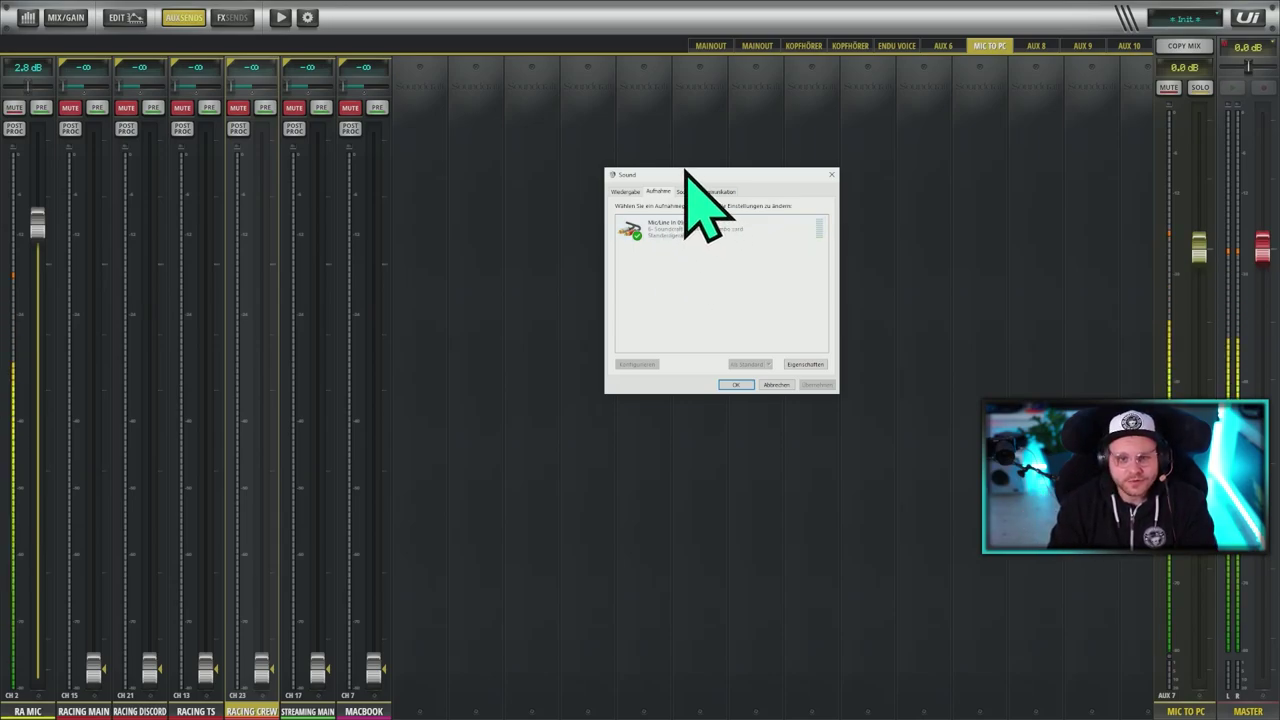
# Show all input channels in the MIC TO PC aux mix and mute the GA MIC 2 send
pyautogui.click(1245, 25)
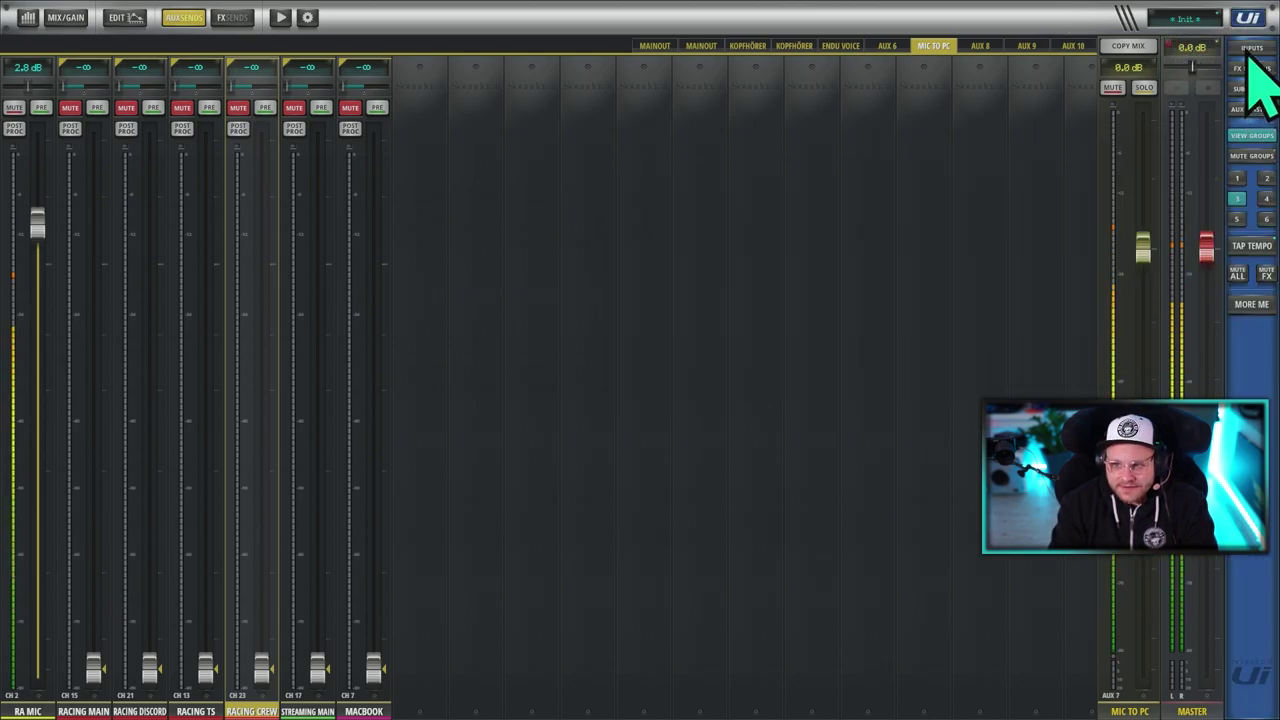
pyautogui.click(1251, 50)
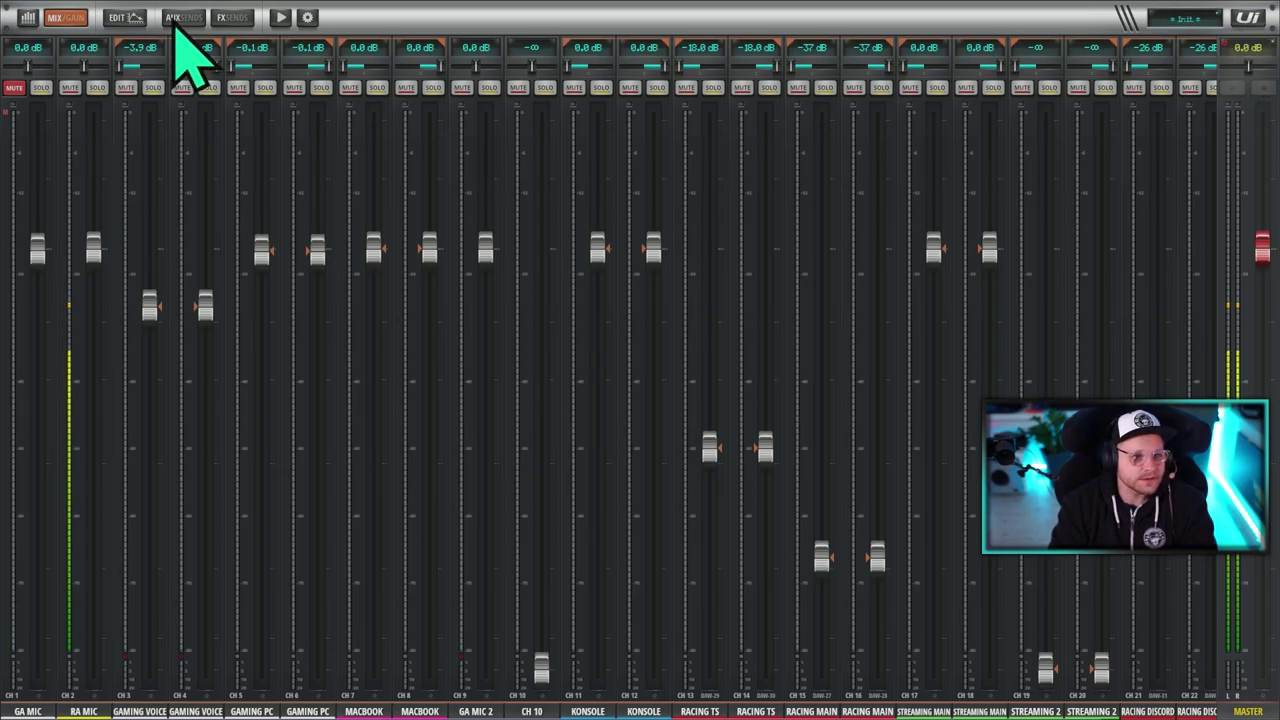
pyautogui.click(179, 18)
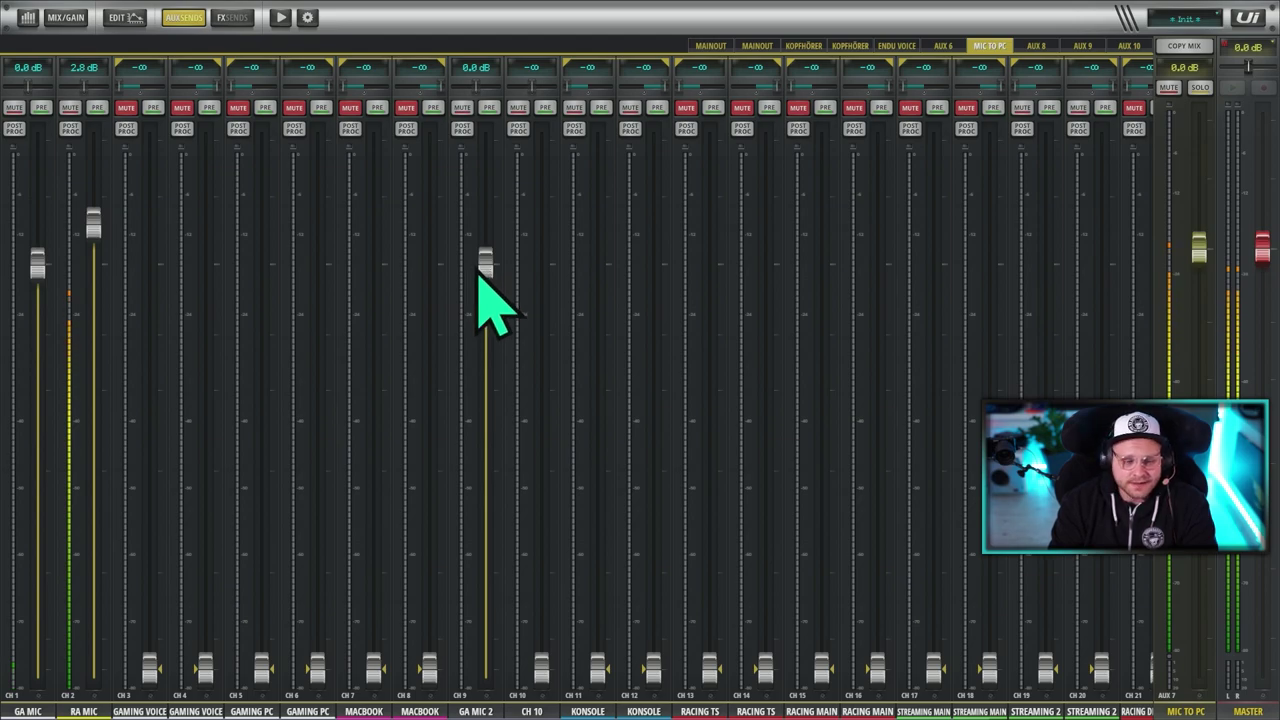
pyautogui.click(462, 108)
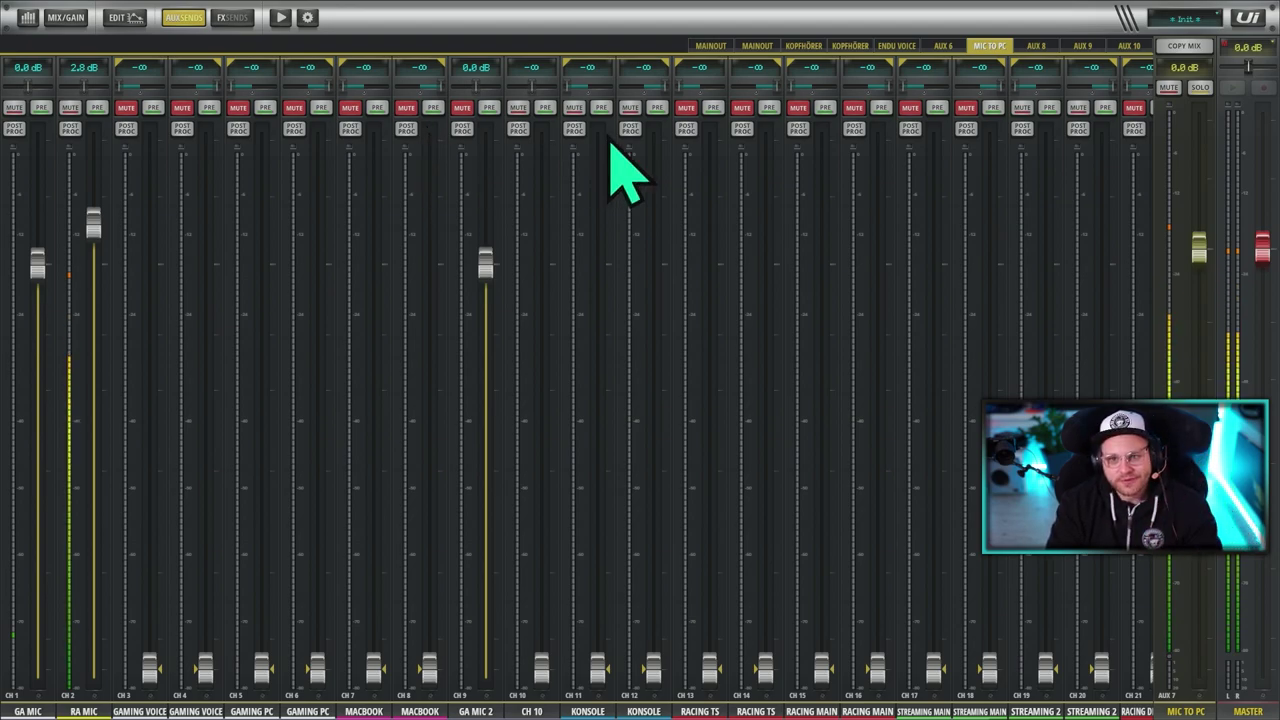
# In the ENDU VOICE aux mix, show view group 3 and mute the RA MIC, RACING MAIN, RACING TS and RACING CREW sends
pyautogui.click(900, 47)
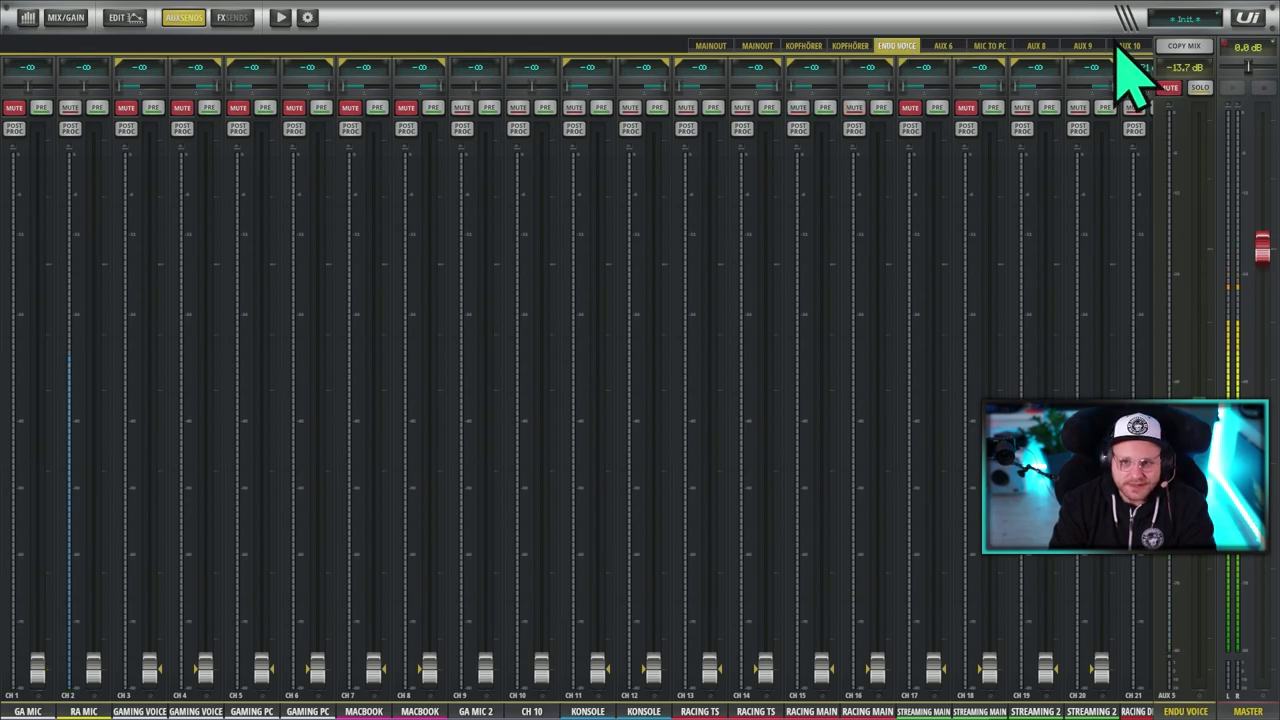
pyautogui.click(1245, 22)
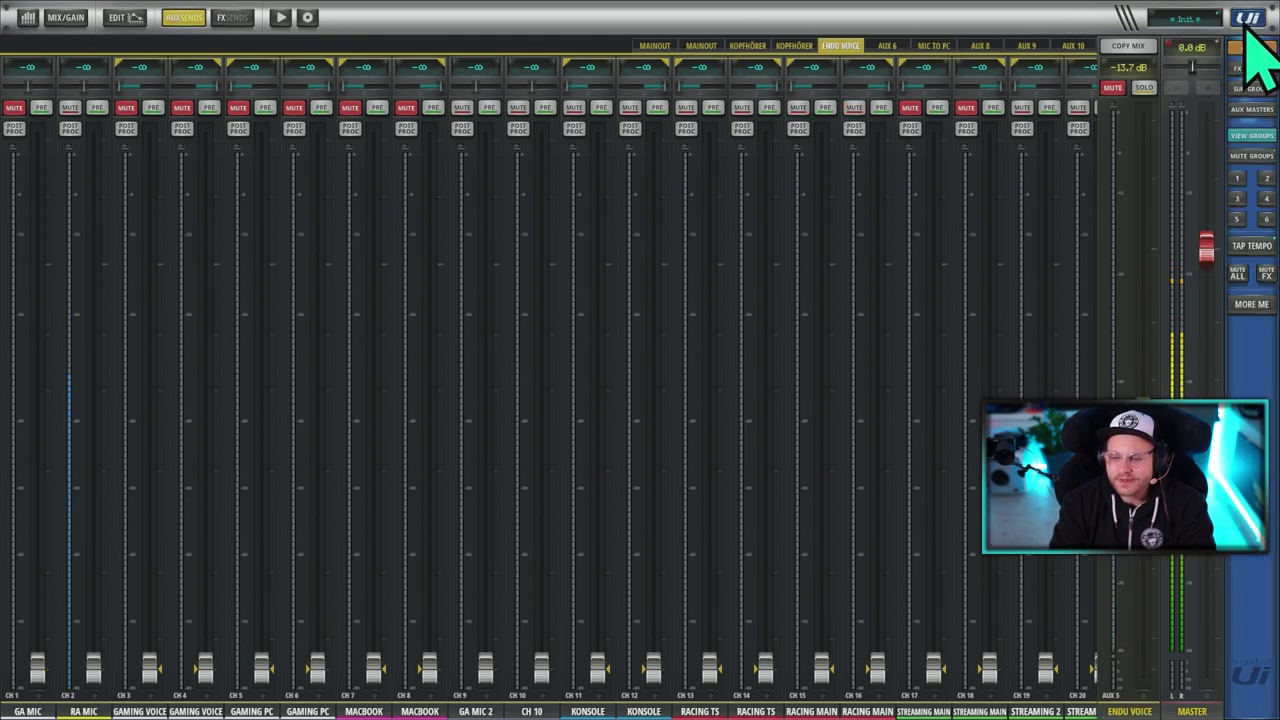
pyautogui.click(1237, 198)
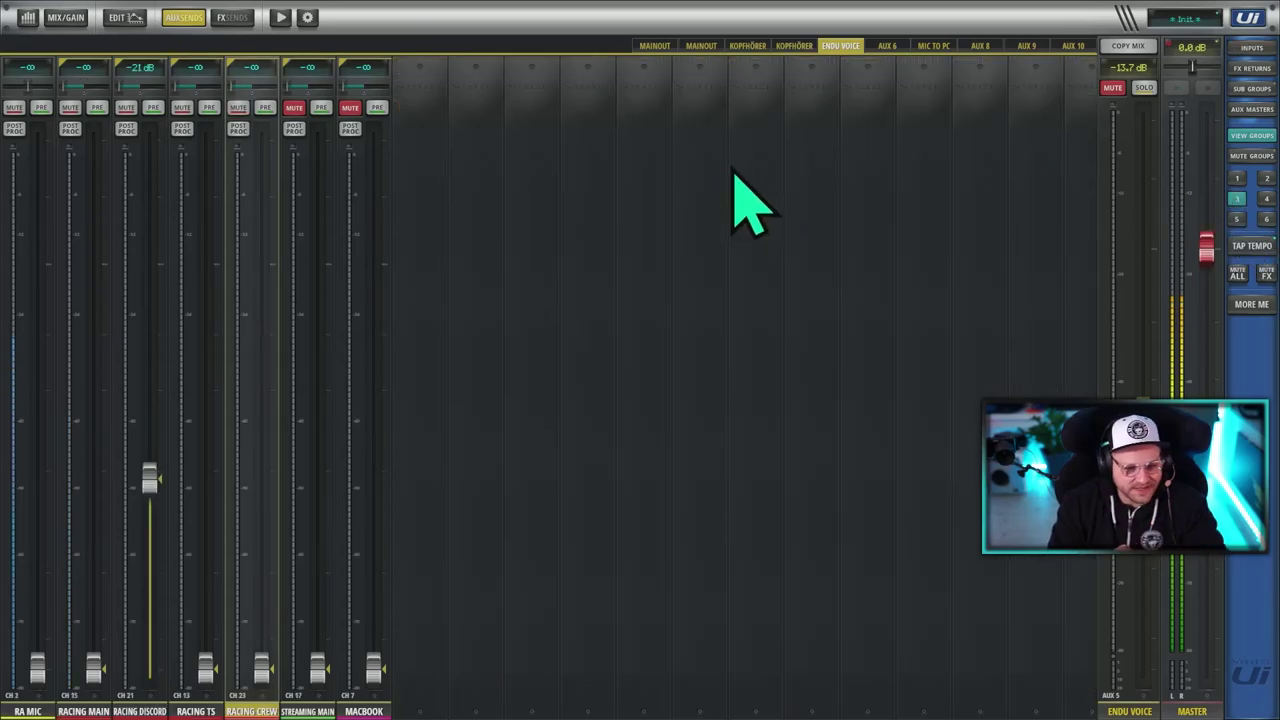
pyautogui.click(238, 107)
pyautogui.click(125, 107)
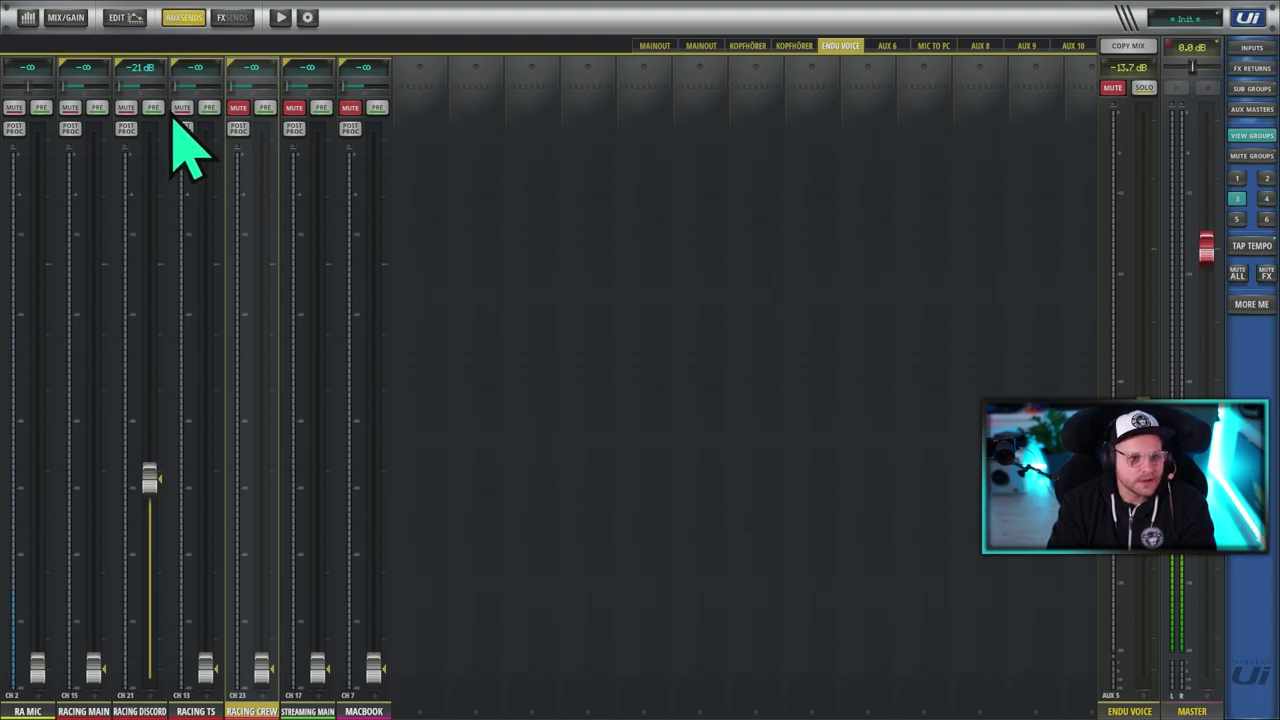
pyautogui.click(182, 107)
pyautogui.click(70, 107)
pyautogui.click(16, 108)
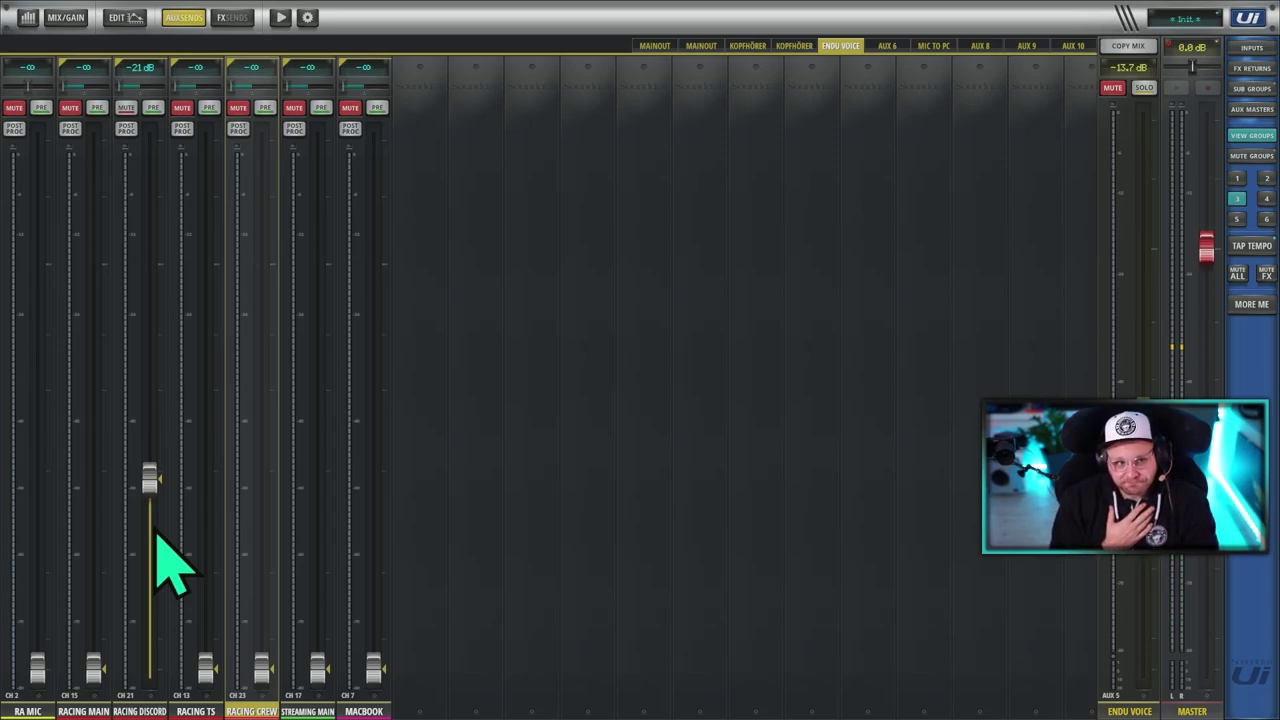
# Mute RACING DISCORD in the main mix and view the channel sends of the KOPFHÖRER aux mix
pyautogui.click(72, 24)
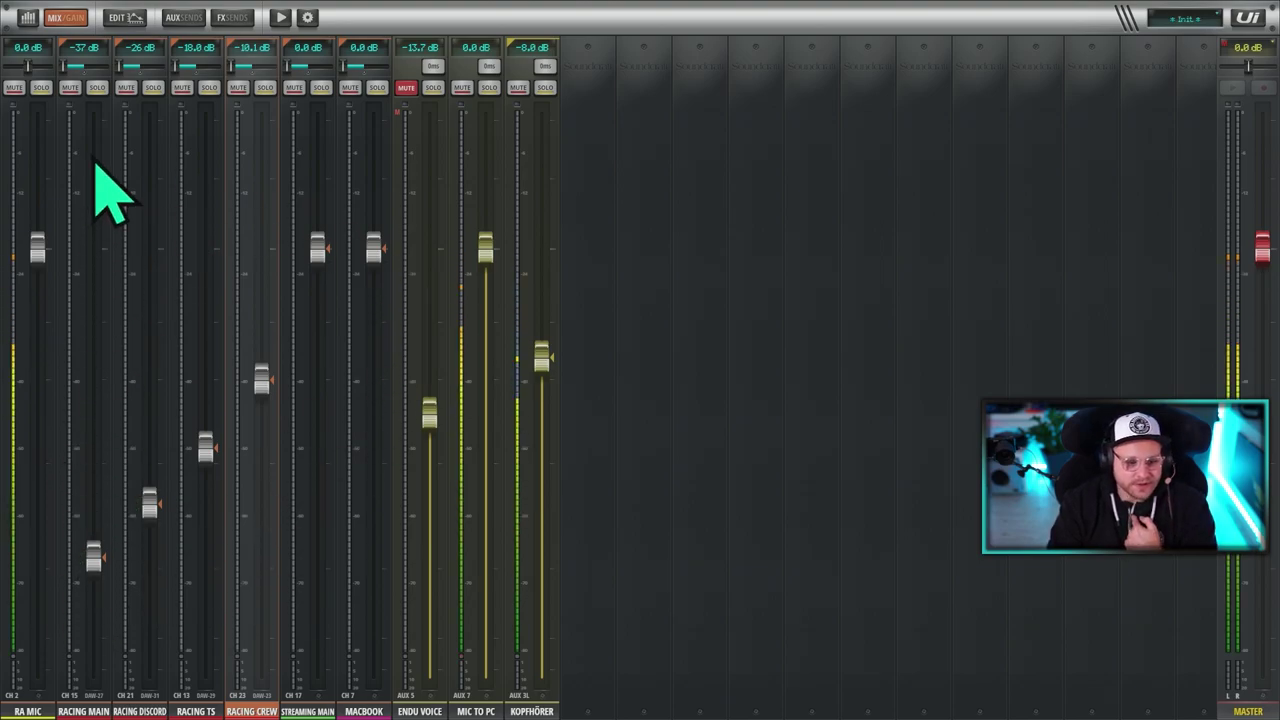
pyautogui.click(126, 90)
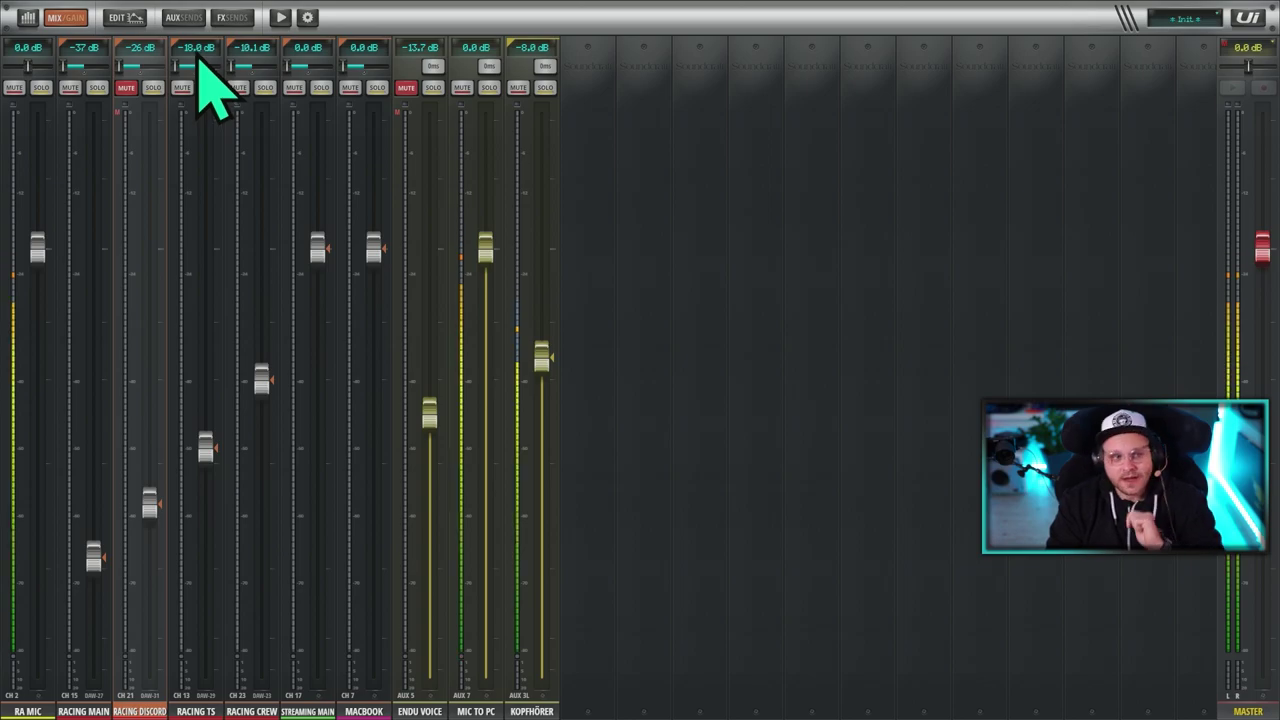
pyautogui.click(185, 19)
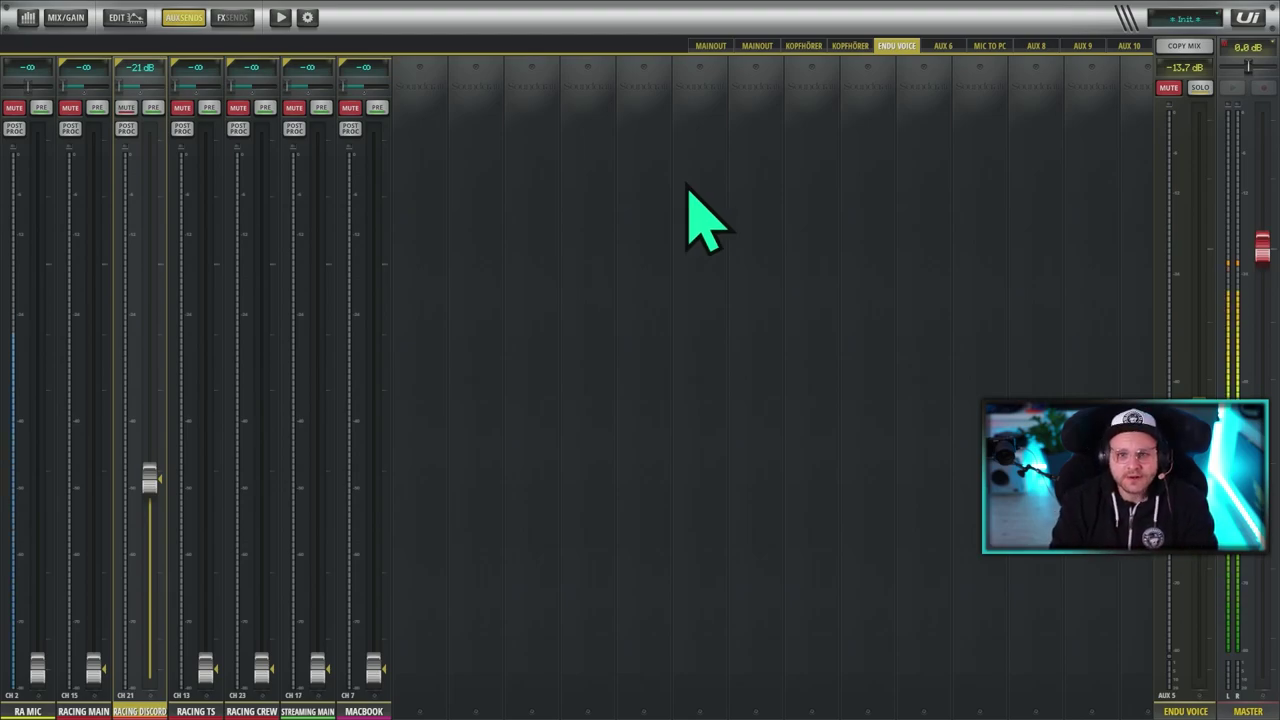
pyautogui.click(806, 47)
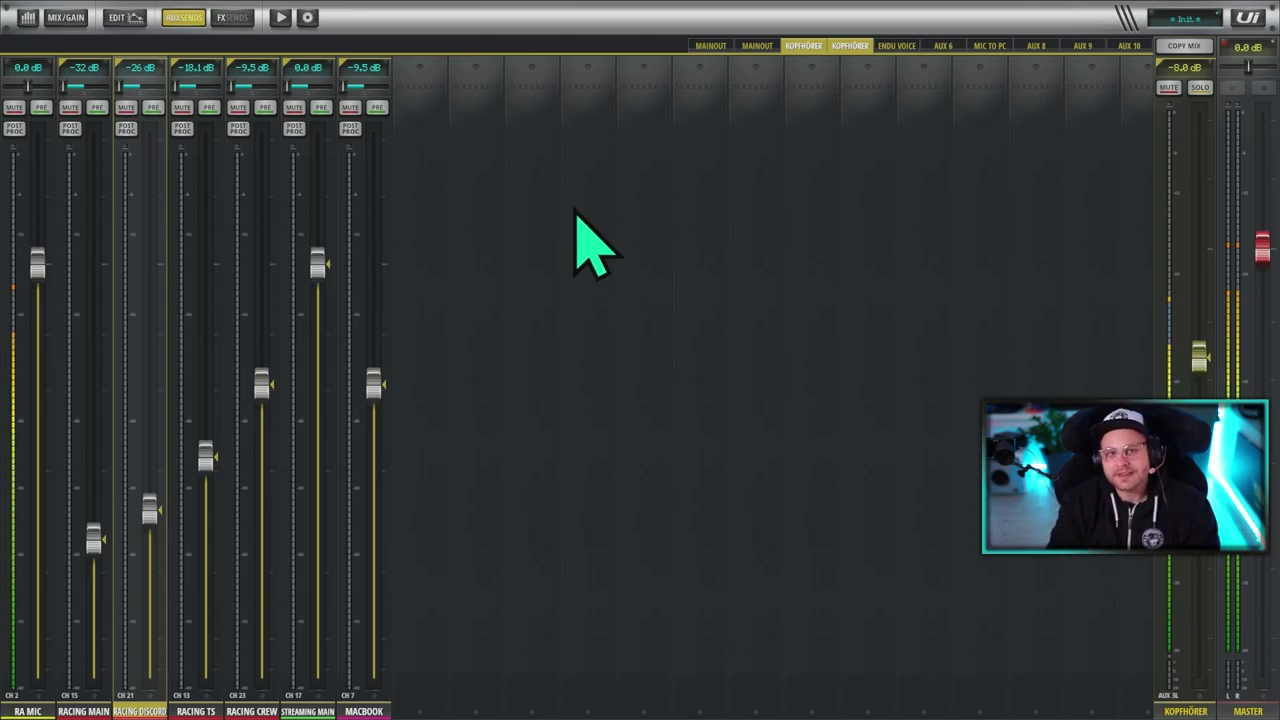
# Mute the MACBOOK channel in the main mix, check its KOPFHÖRER aux send and return to the main faders
pyautogui.click(65, 18)
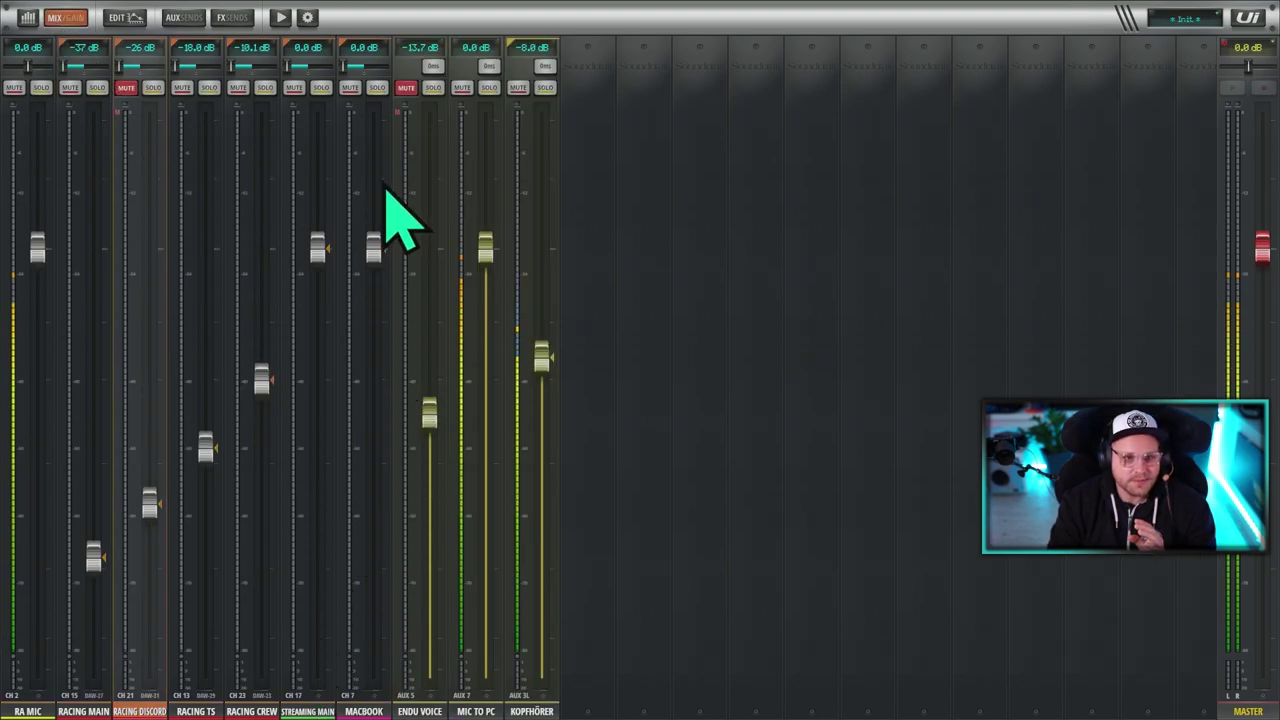
pyautogui.click(350, 88)
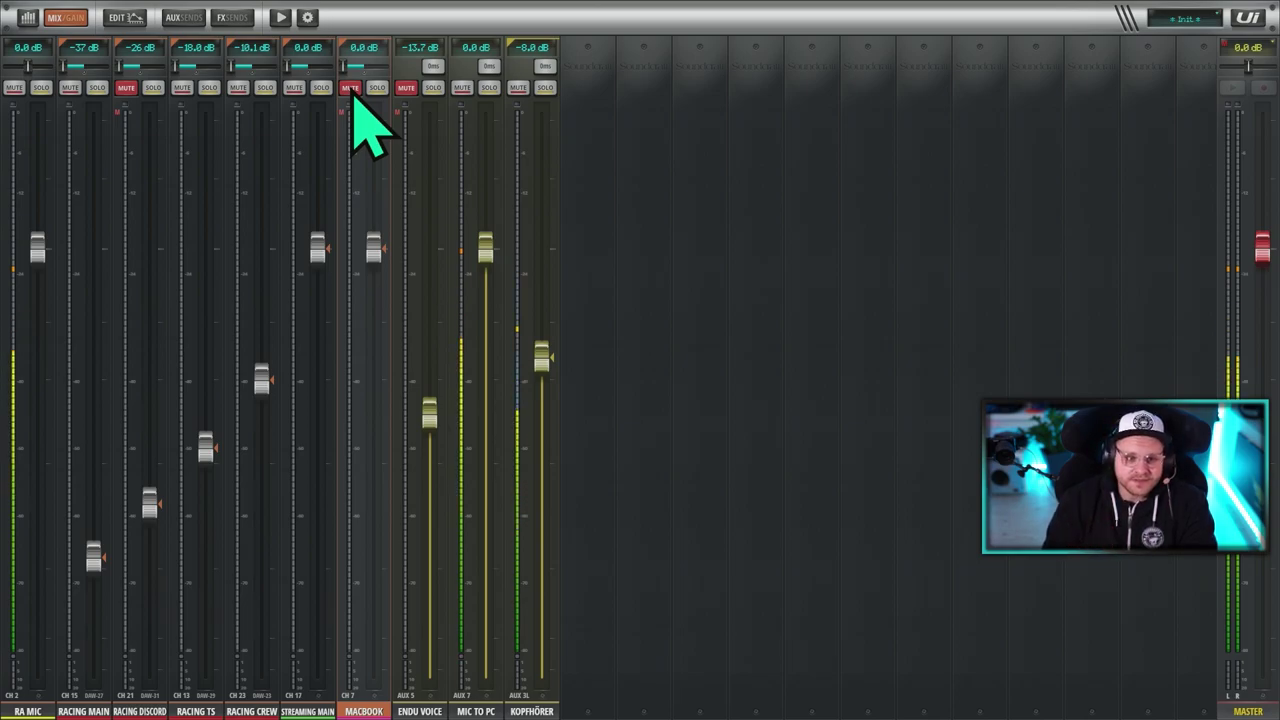
pyautogui.click(190, 20)
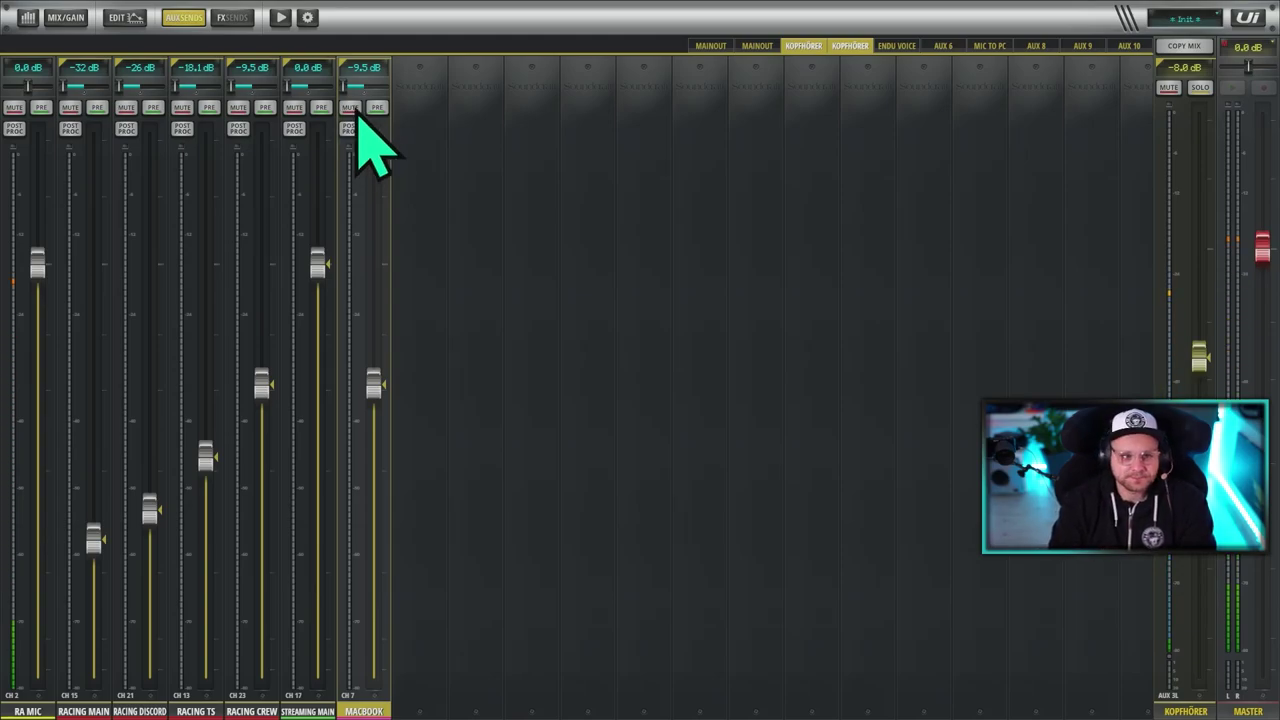
pyautogui.click(66, 18)
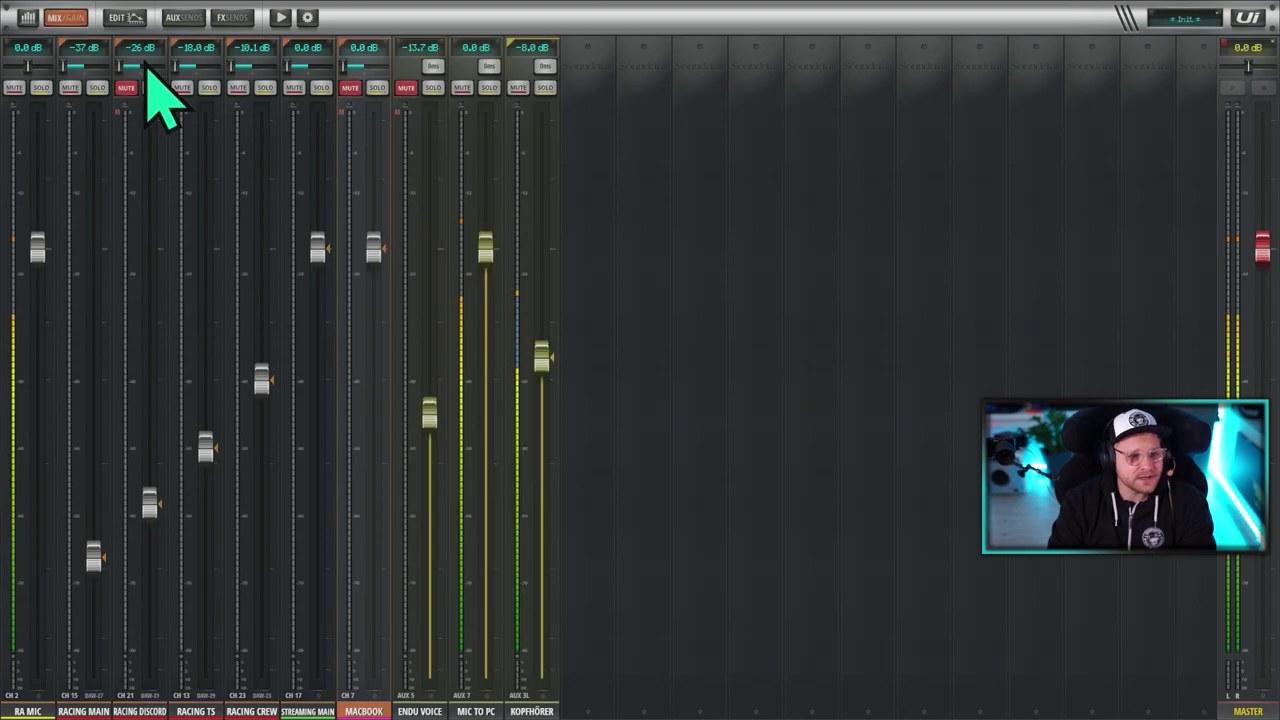